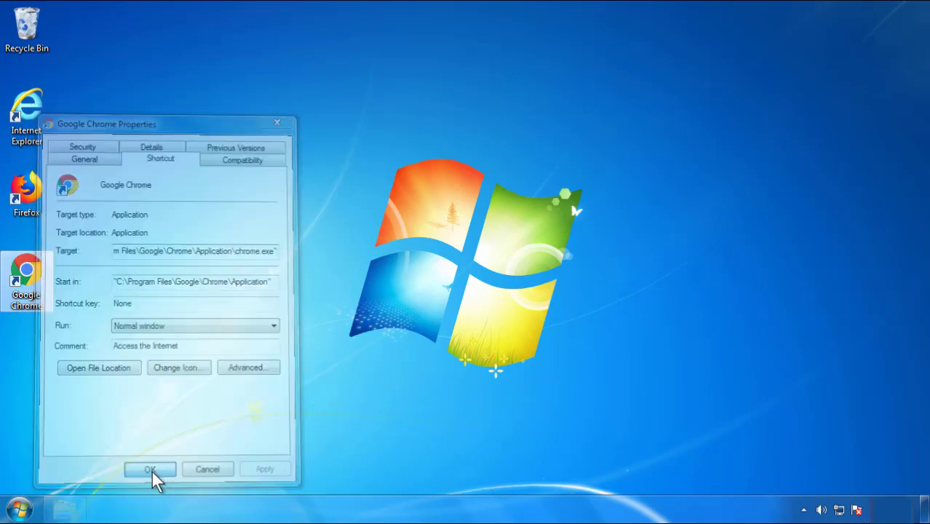
# - Confirm the Chrome shortcut's Target ends at chrome.exe and close its Properties with OK
pyautogui.click(19, 508)
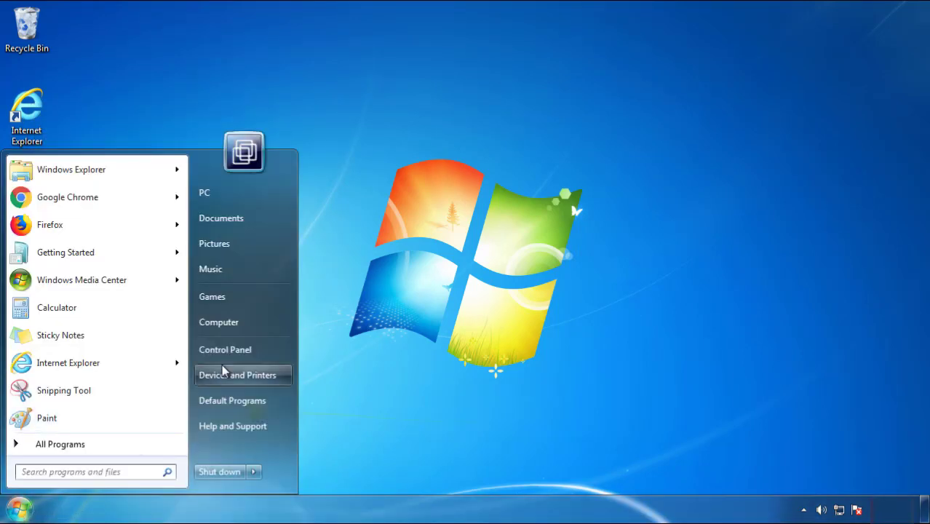
# - Uninstall SearchMine 2.00, found by sorting installed programs newest first, then close Programs and Features
pyautogui.click(233, 349)
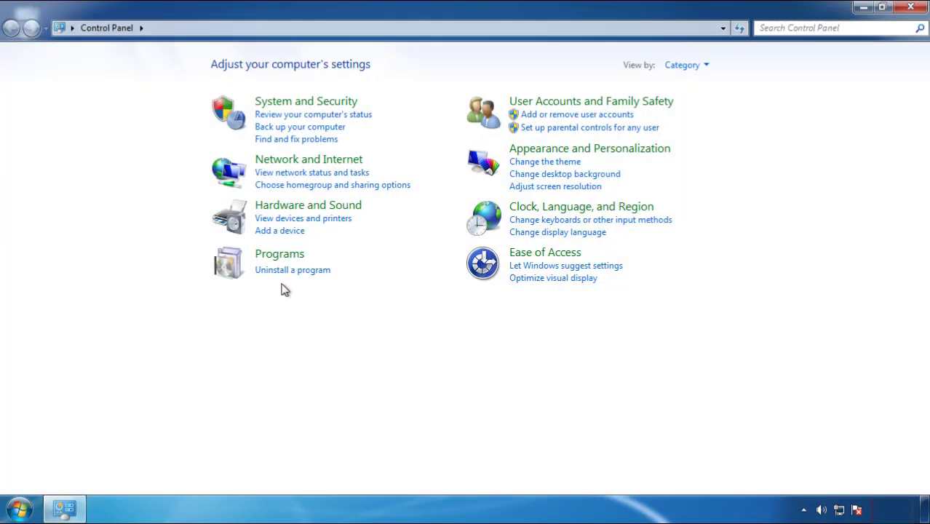
pyautogui.click(289, 269)
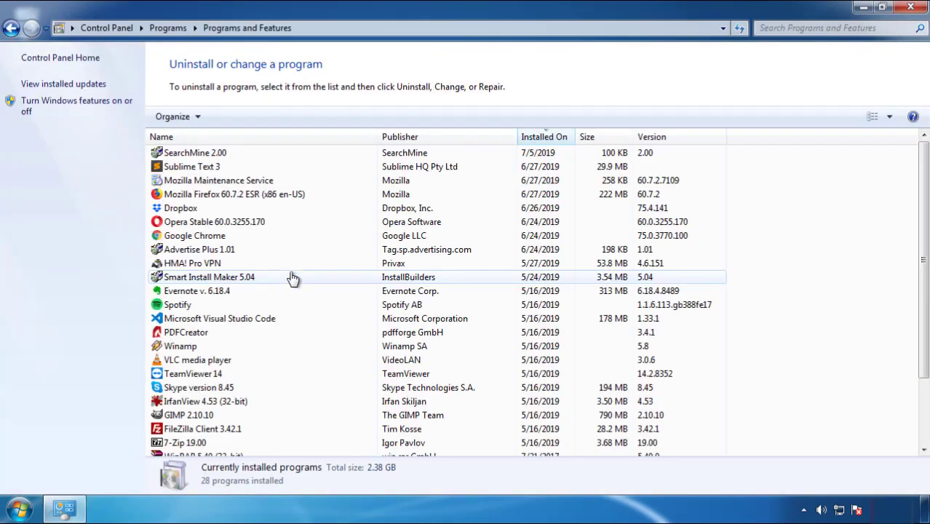
pyautogui.click(545, 138)
pyautogui.click(539, 138)
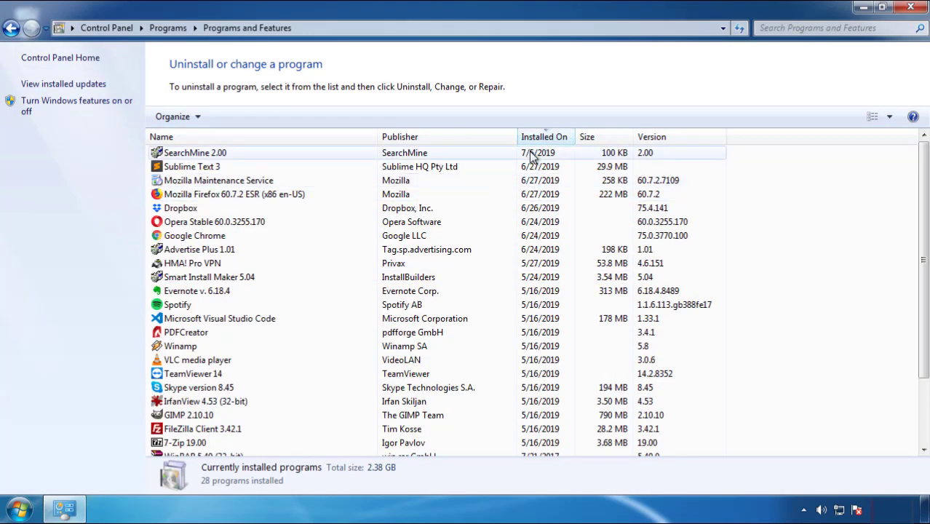
pyautogui.click(197, 158)
pyautogui.click(232, 117)
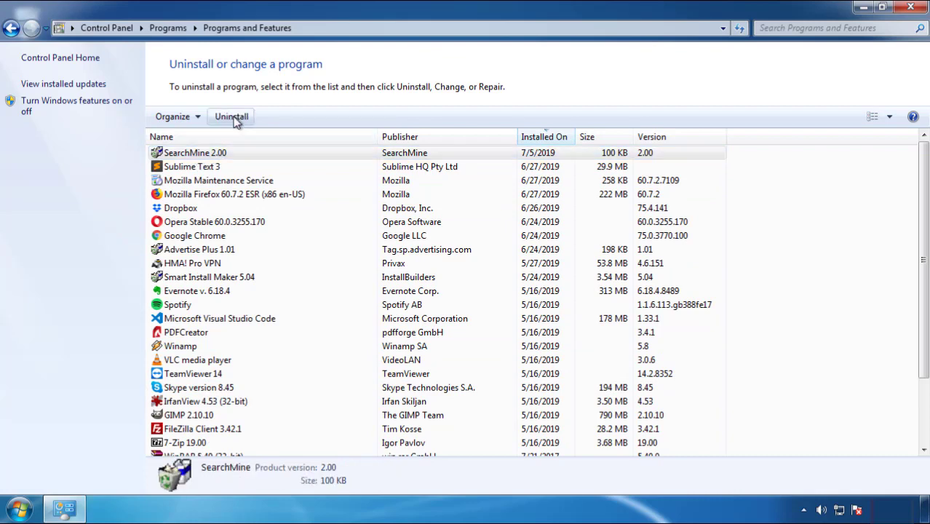
pyautogui.click(545, 385)
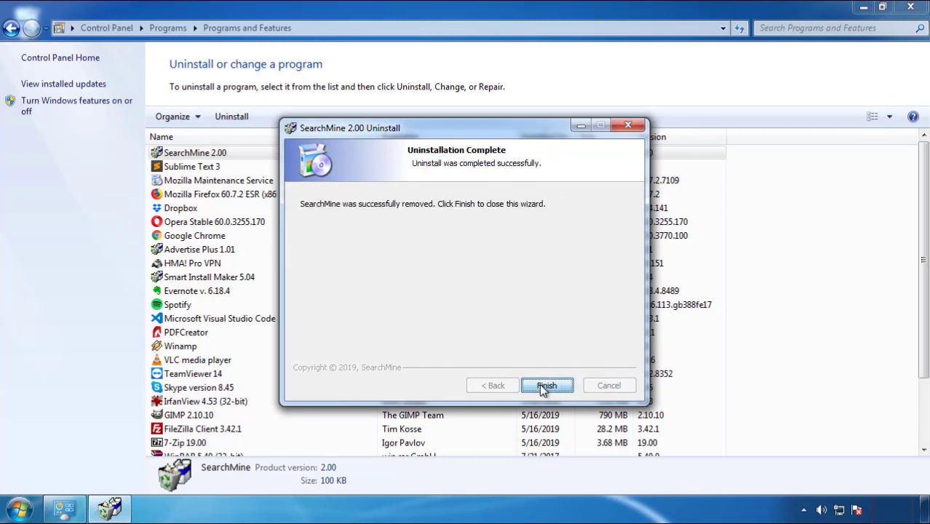
pyautogui.click(542, 386)
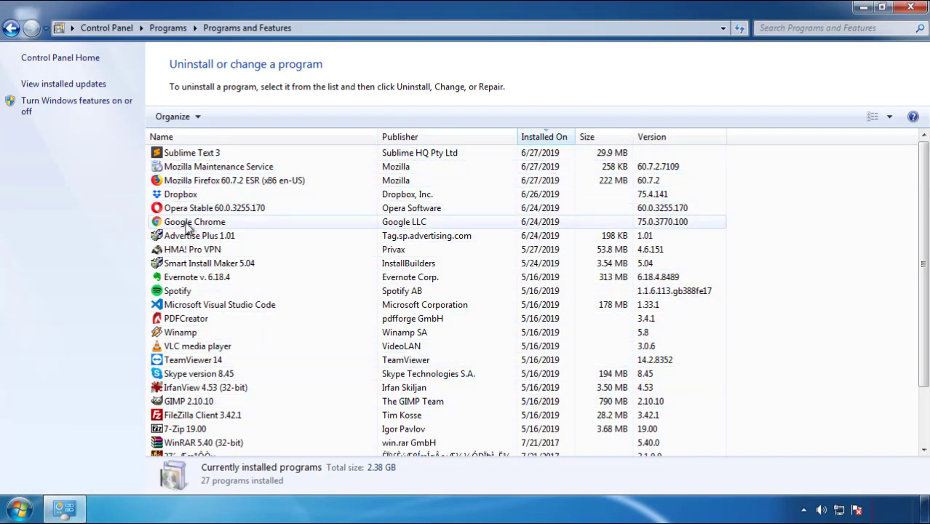
pyautogui.click(911, 9)
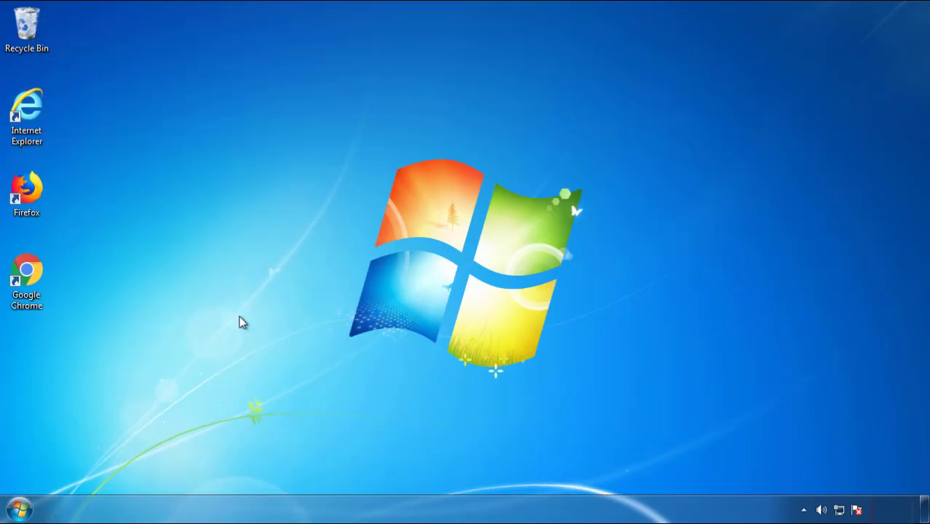
# - Restart the computer and choose Safe Mode from the Advanced Boot Options
pyautogui.click(17, 511)
pyautogui.click(252, 472)
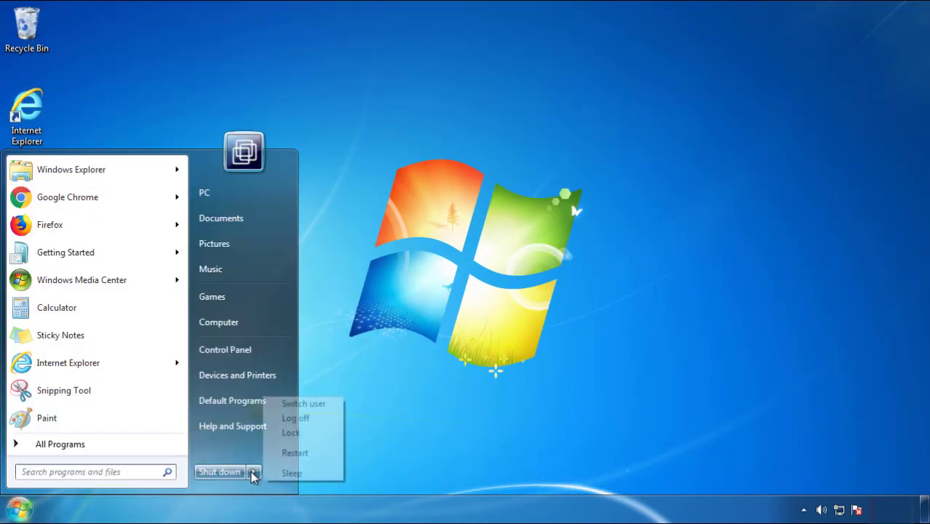
pyautogui.click(486, 398)
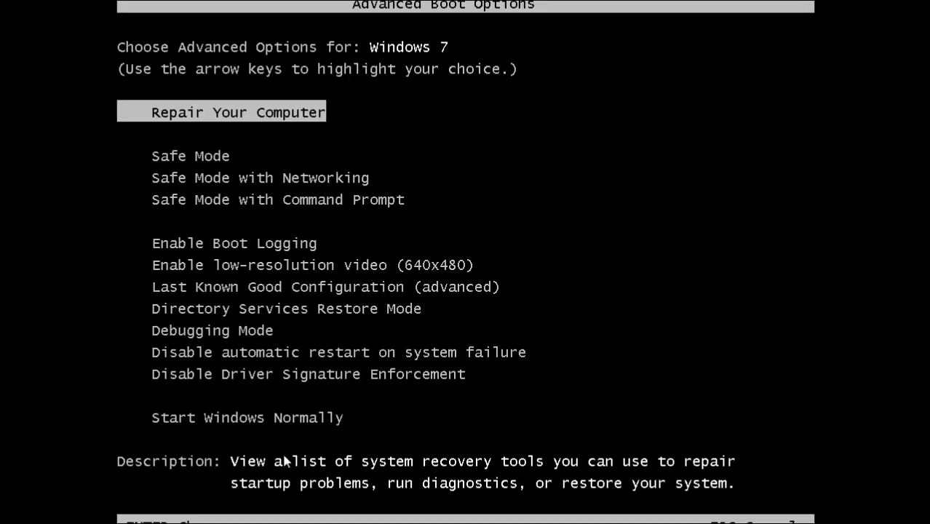
pyautogui.press('Down')
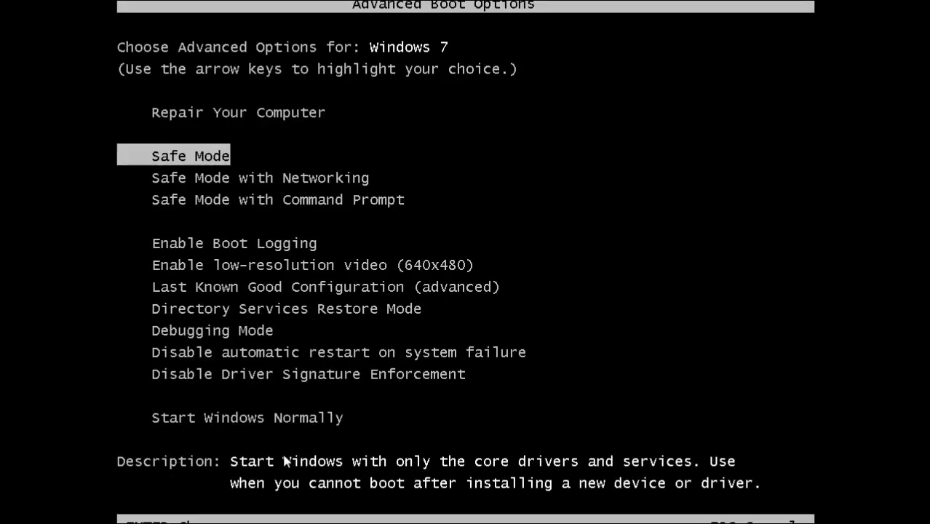
pyautogui.press('Return')
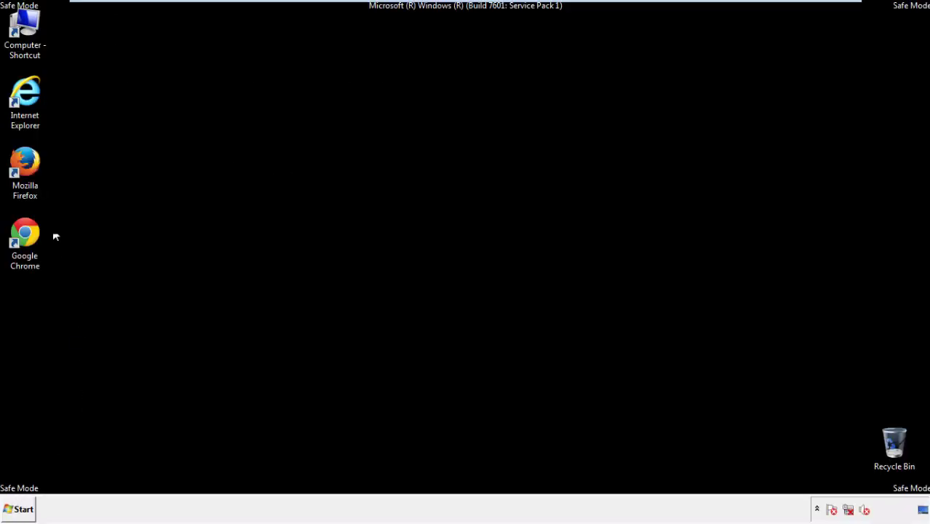
# - Launch Firefox, decline the default-browser prompt, and keep the menu bar visible
pyautogui.doubleClick(33, 170)
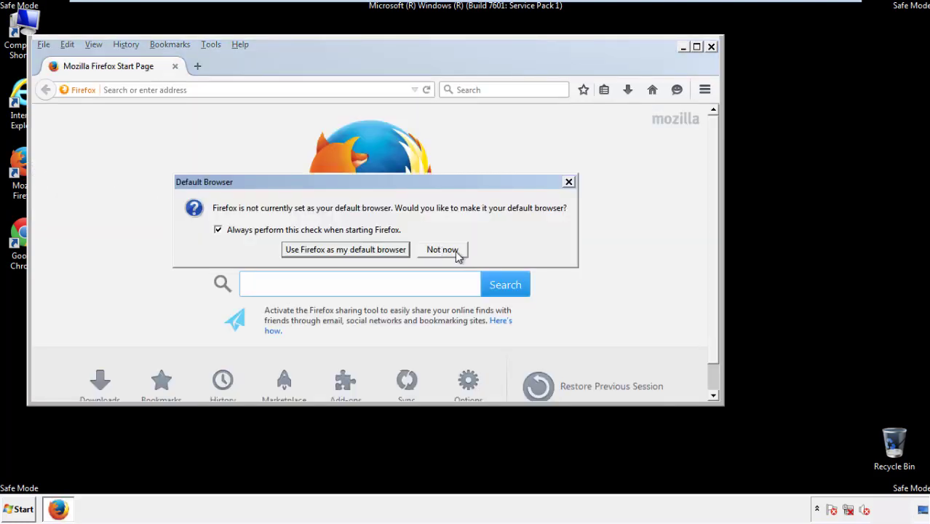
pyautogui.click(445, 251)
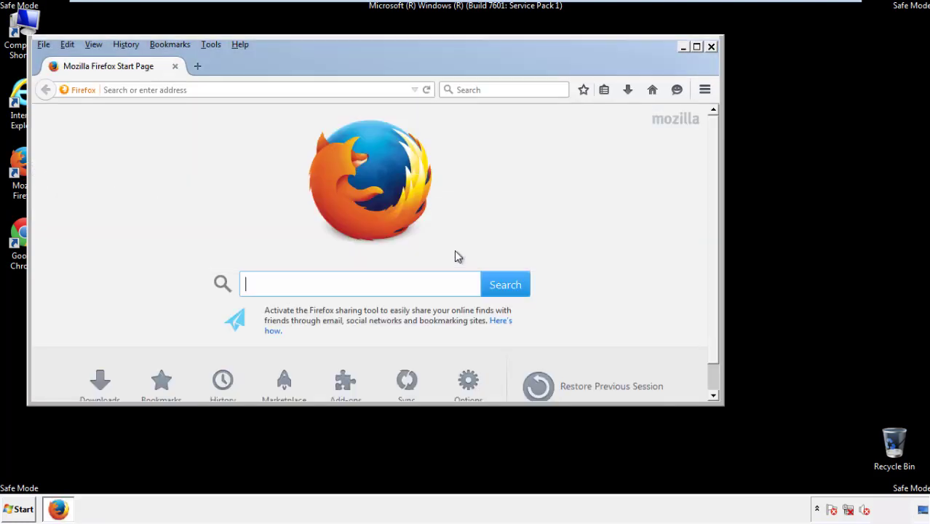
pyautogui.rightClick(286, 64)
pyautogui.click(309, 109)
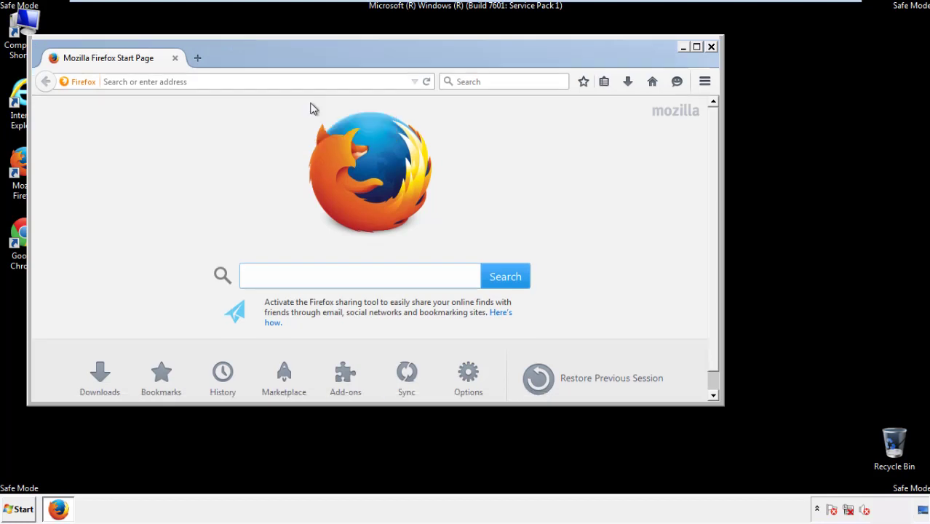
pyautogui.rightClick(292, 58)
pyautogui.click(309, 110)
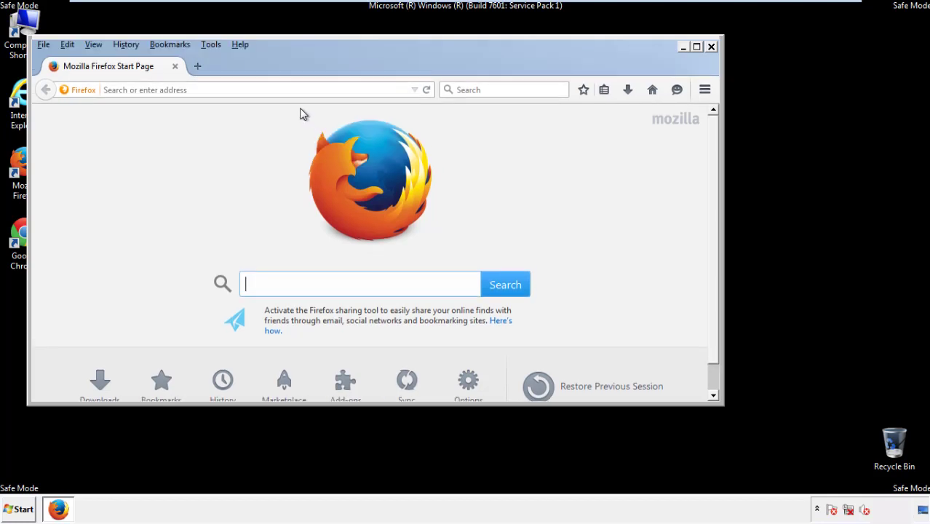
# - Clear all Firefox history for Everything, with Offline Website Data and Site Preferences ticked
pyautogui.click(131, 45)
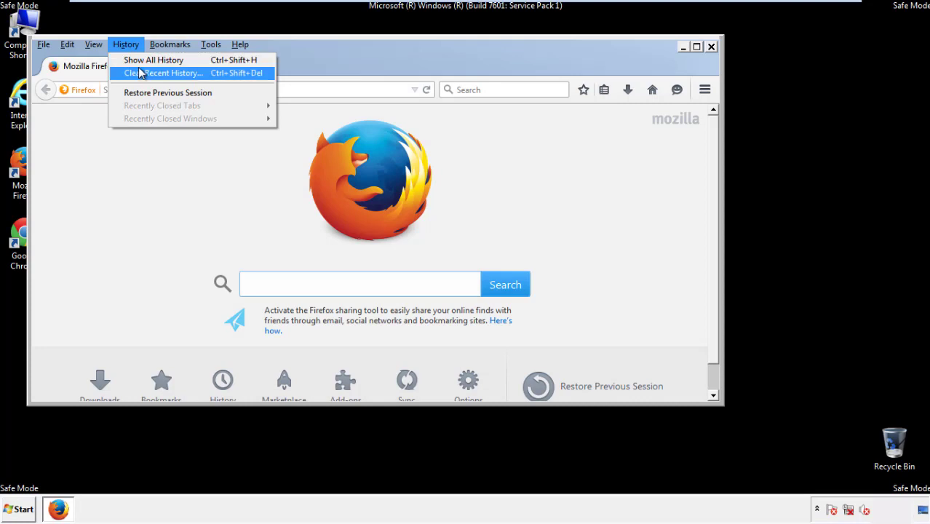
pyautogui.click(142, 73)
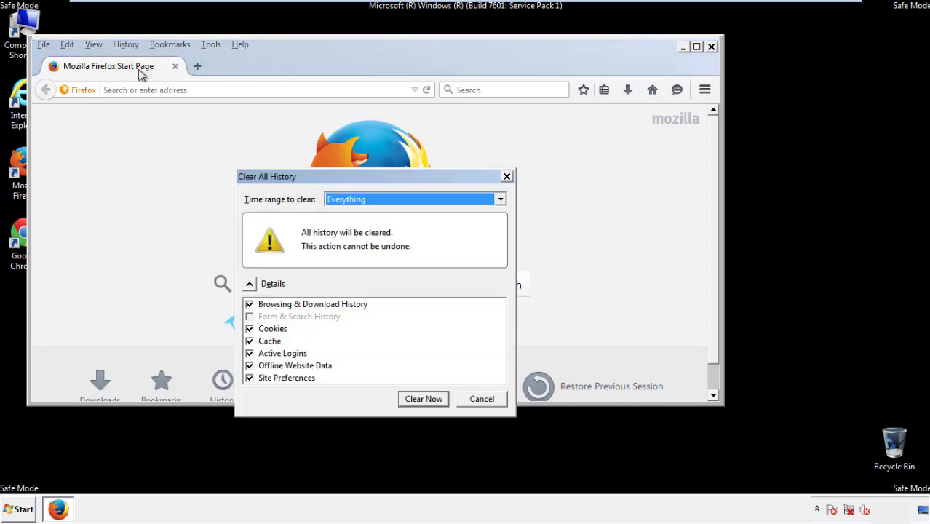
pyautogui.click(342, 200)
pyautogui.click(349, 273)
pyautogui.click(249, 365)
pyautogui.click(249, 366)
pyautogui.click(250, 379)
pyautogui.click(249, 378)
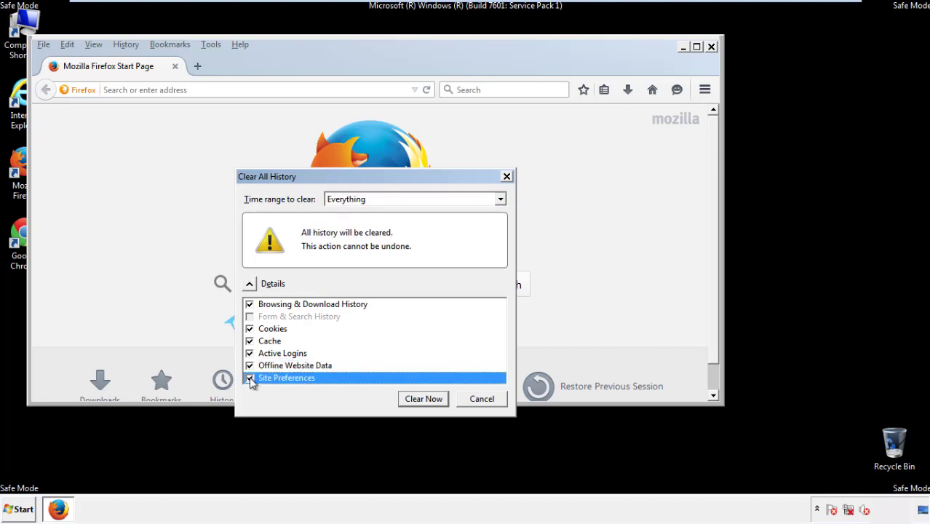
pyautogui.click(423, 400)
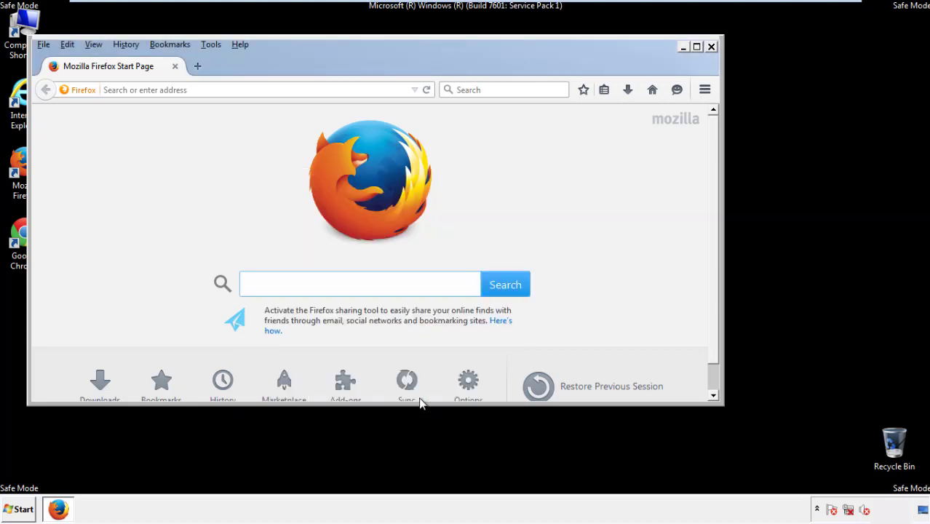
# - Refresh Firefox to its defaults from Troubleshooting Information, then close the browser
pyautogui.click(240, 45)
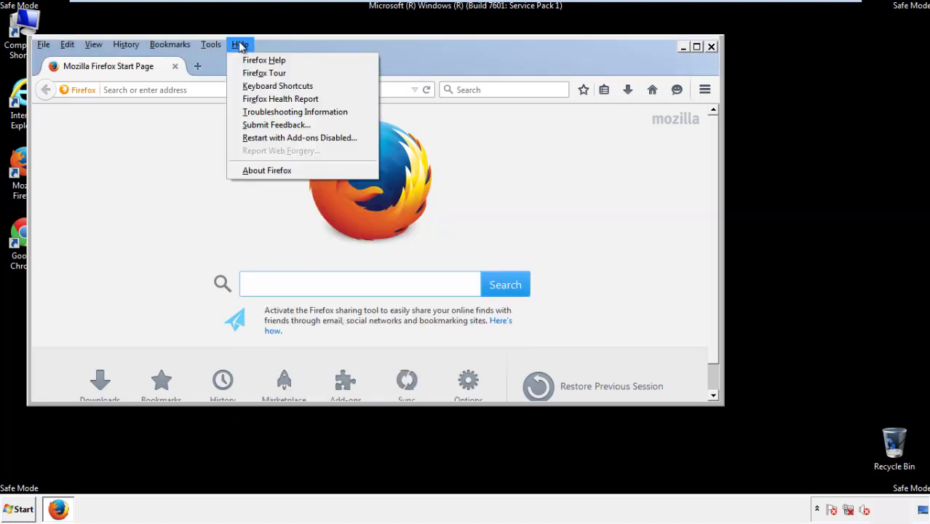
pyautogui.click(268, 111)
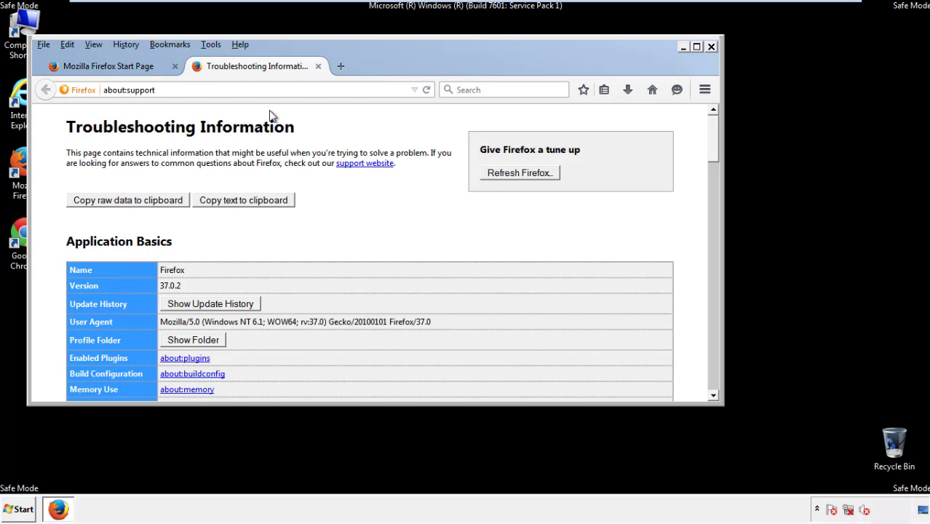
pyautogui.click(538, 174)
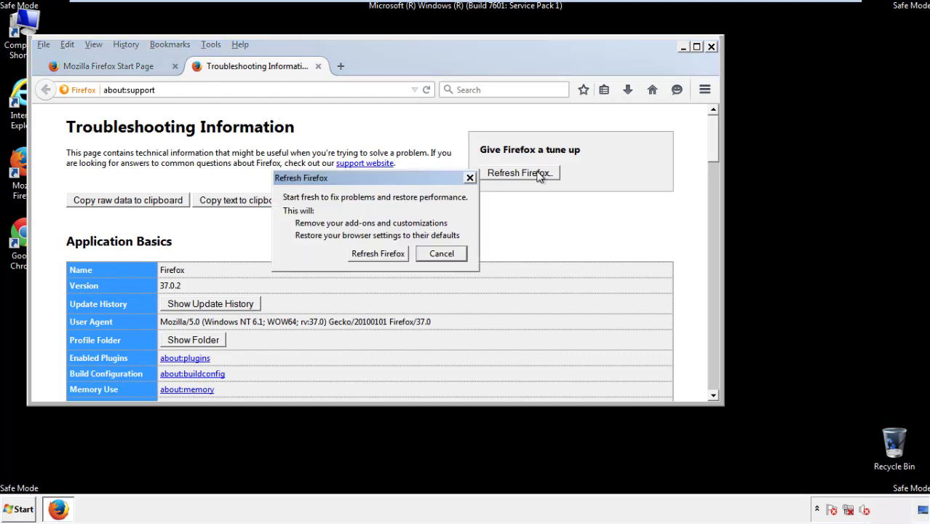
pyautogui.click(378, 253)
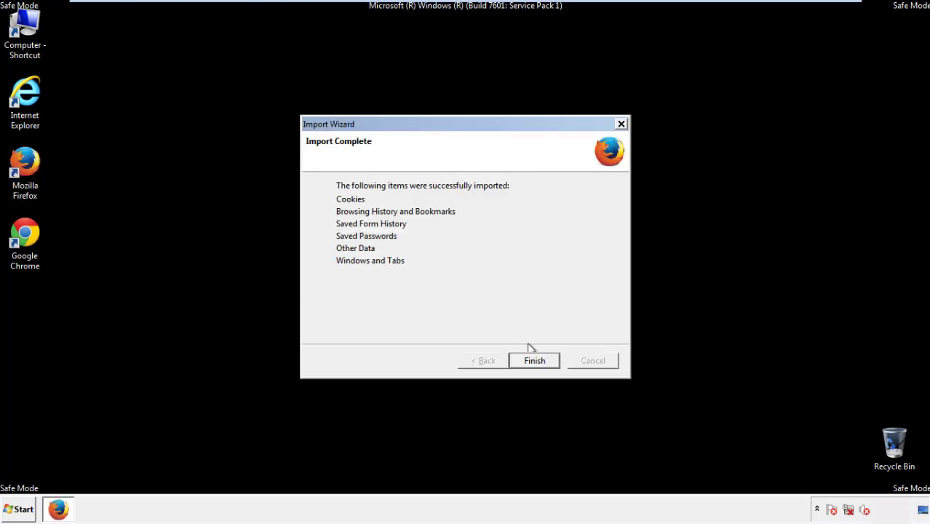
pyautogui.click(534, 361)
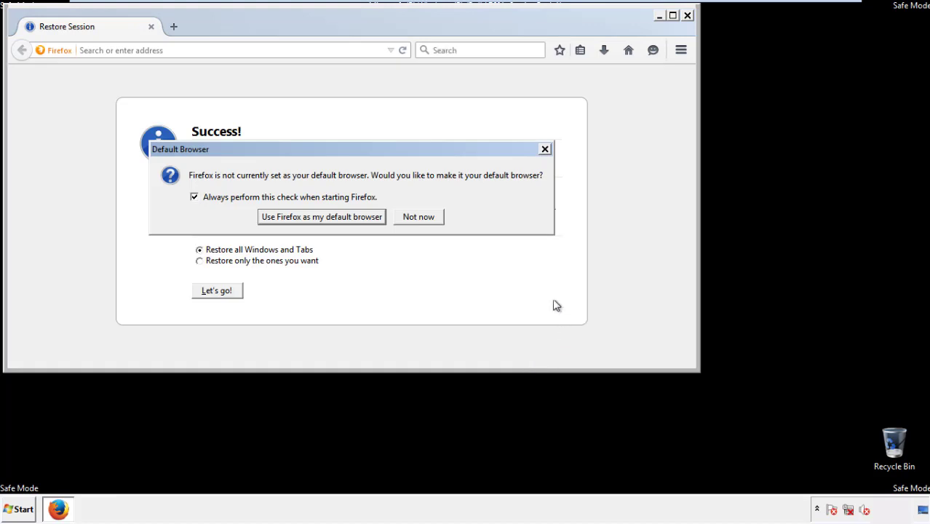
pyautogui.click(418, 217)
pyautogui.click(687, 16)
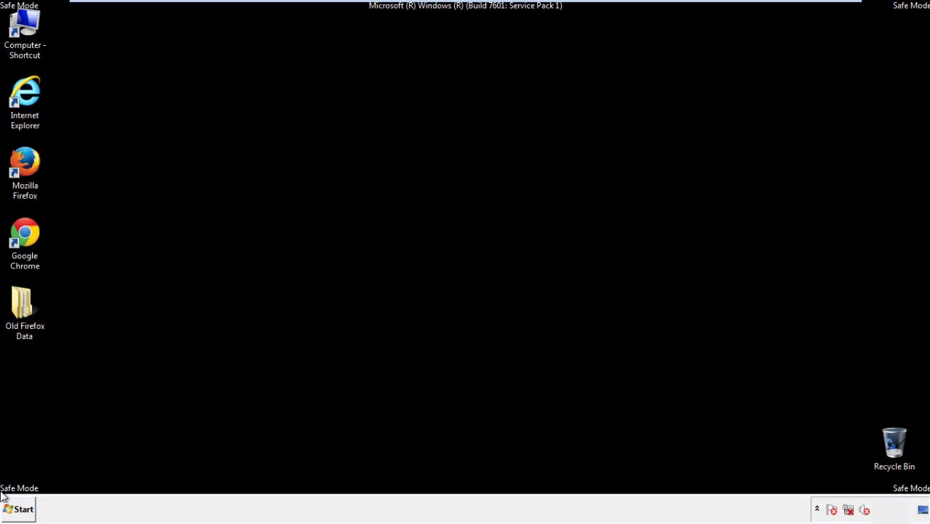
pyautogui.click(22, 232)
# - Launch Chrome, stop its default-browser prompt, and go to Settings
pyautogui.doubleClick(22, 231)
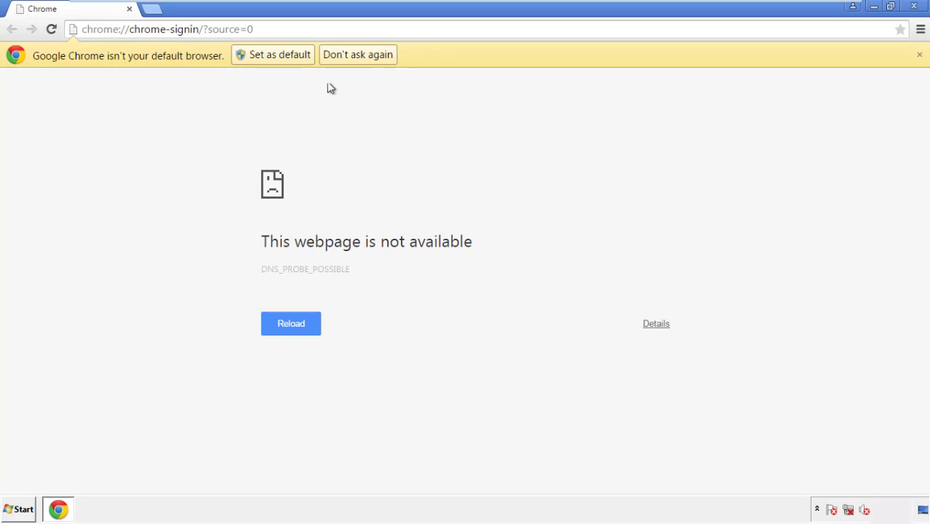
pyautogui.click(374, 57)
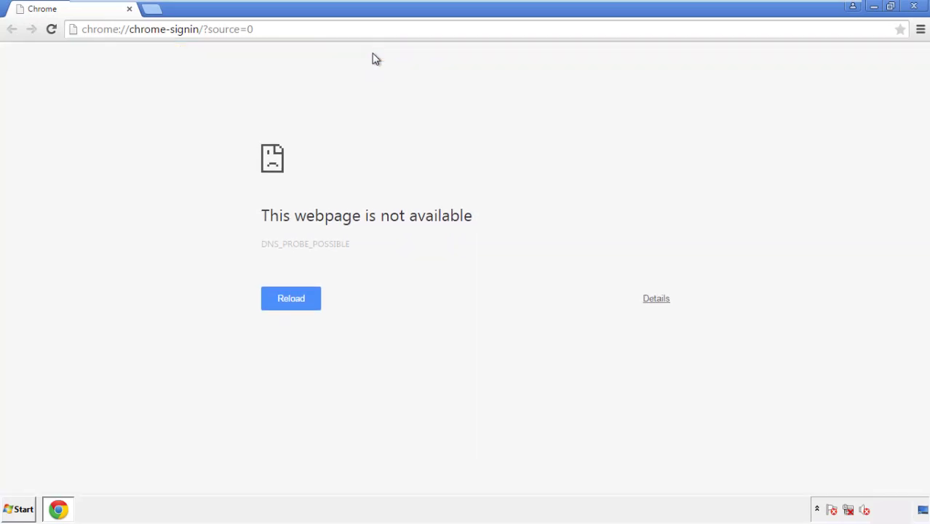
pyautogui.click(921, 31)
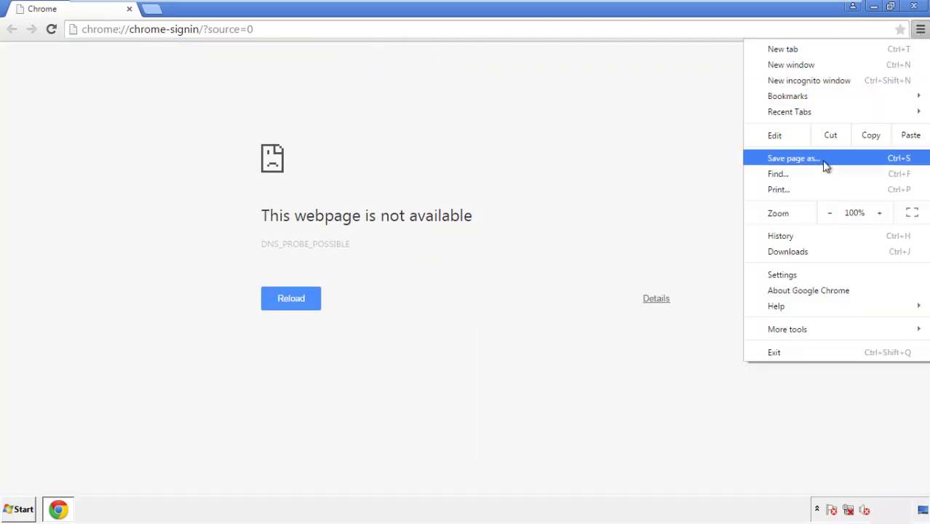
pyautogui.click(785, 274)
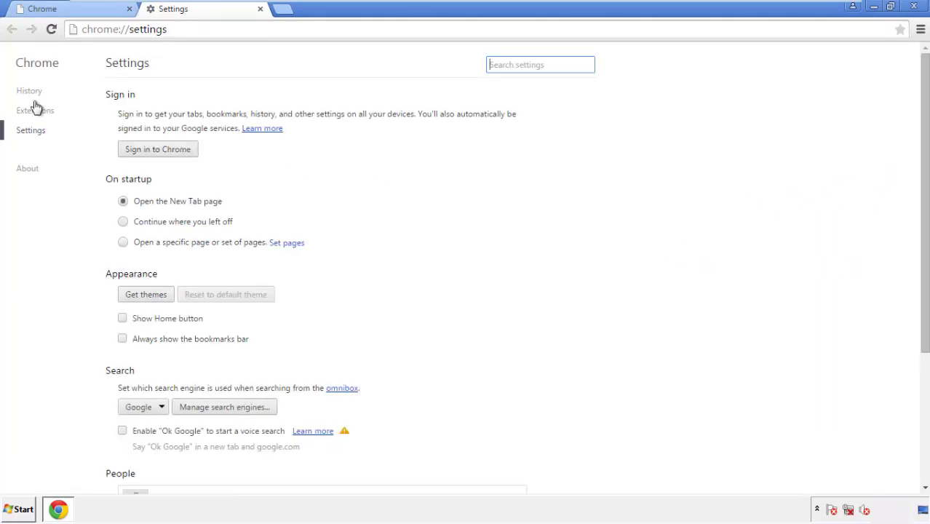
# - Clear Chrome's browsing data from the beginning of time, including autofill form data
pyautogui.click(33, 94)
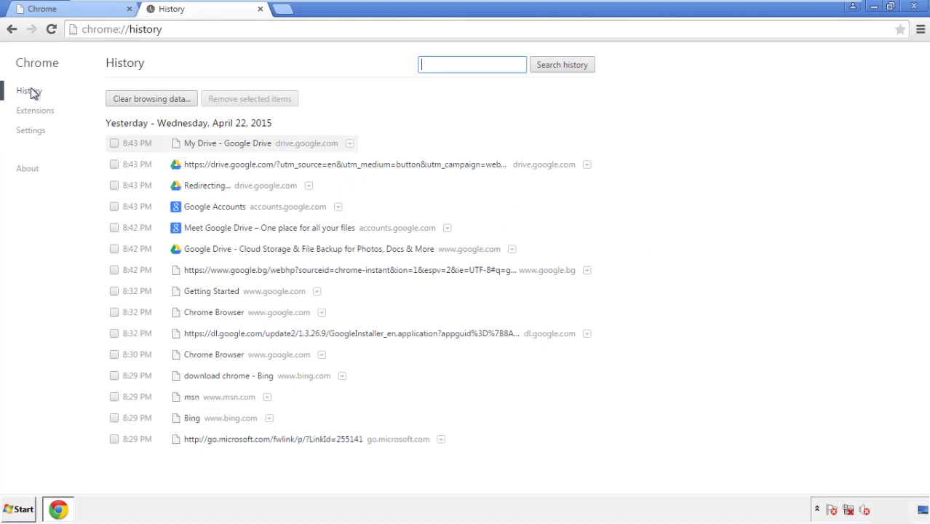
pyautogui.click(141, 101)
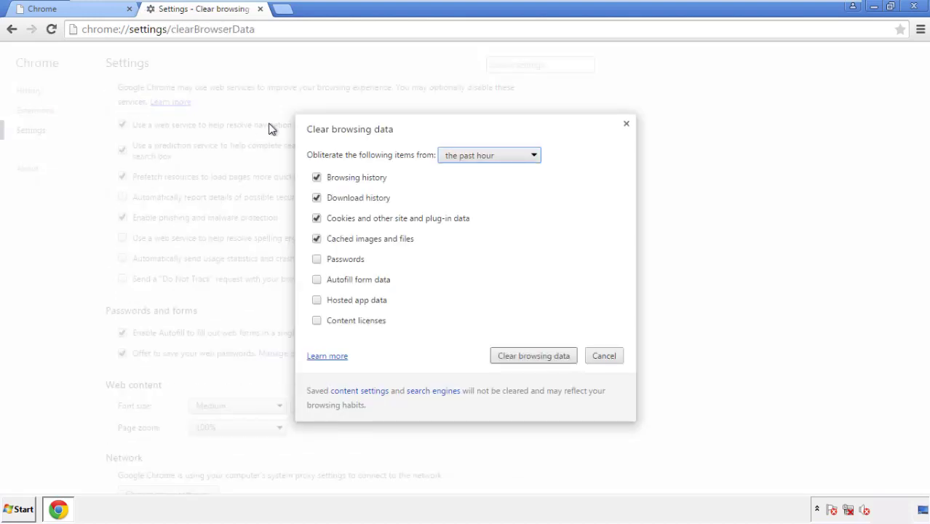
pyautogui.click(468, 157)
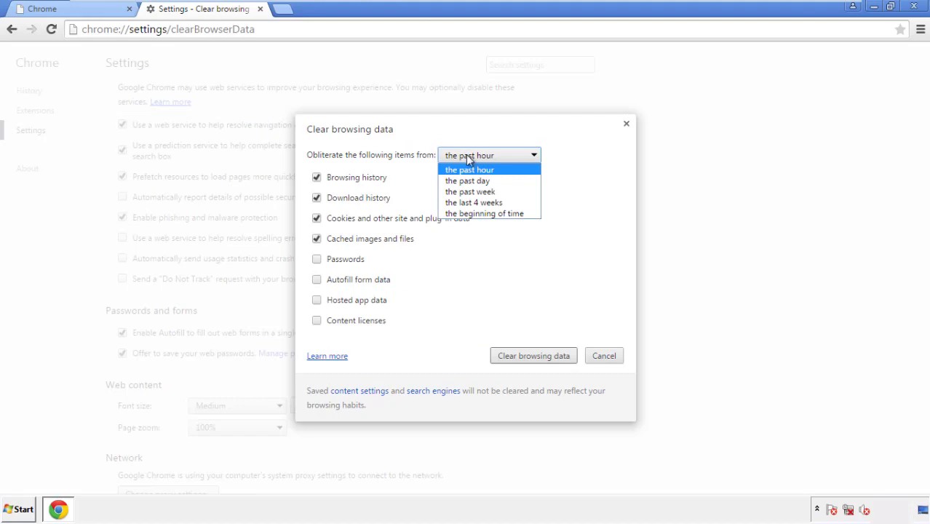
pyautogui.click(466, 214)
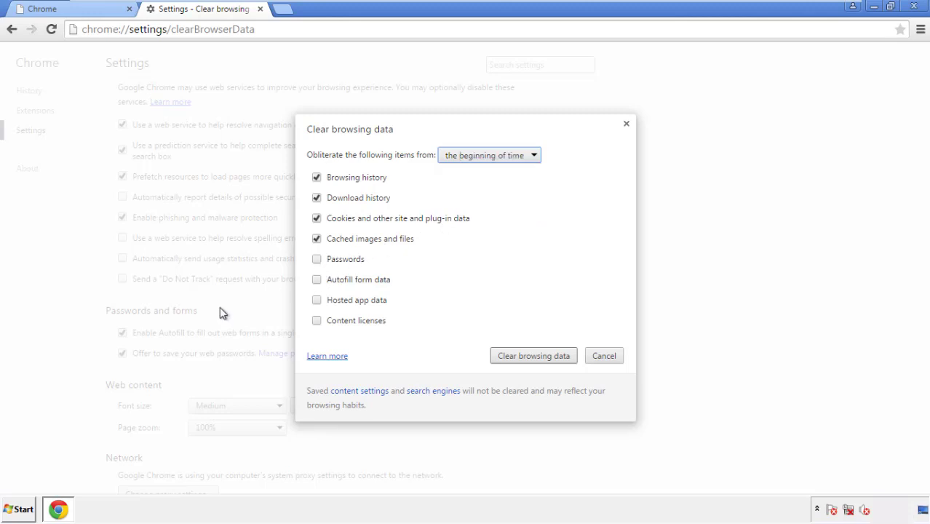
pyautogui.click(325, 286)
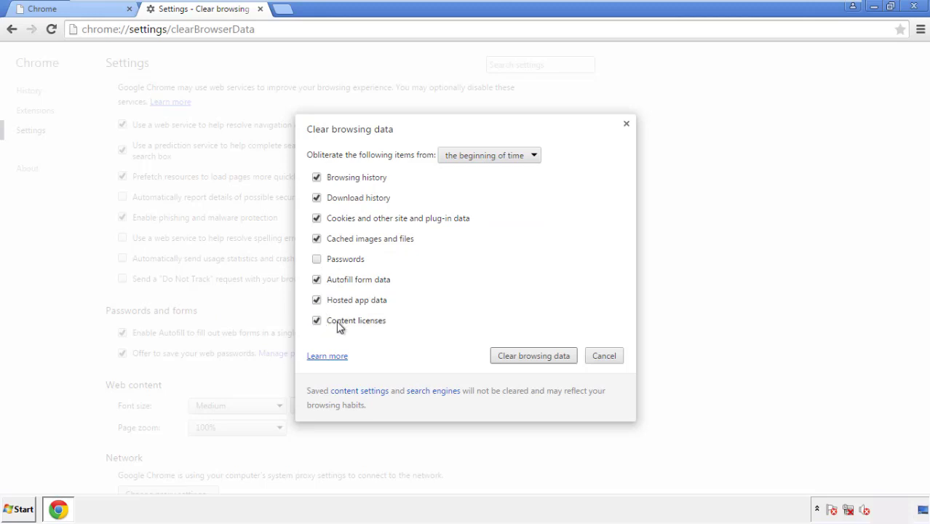
pyautogui.click(521, 359)
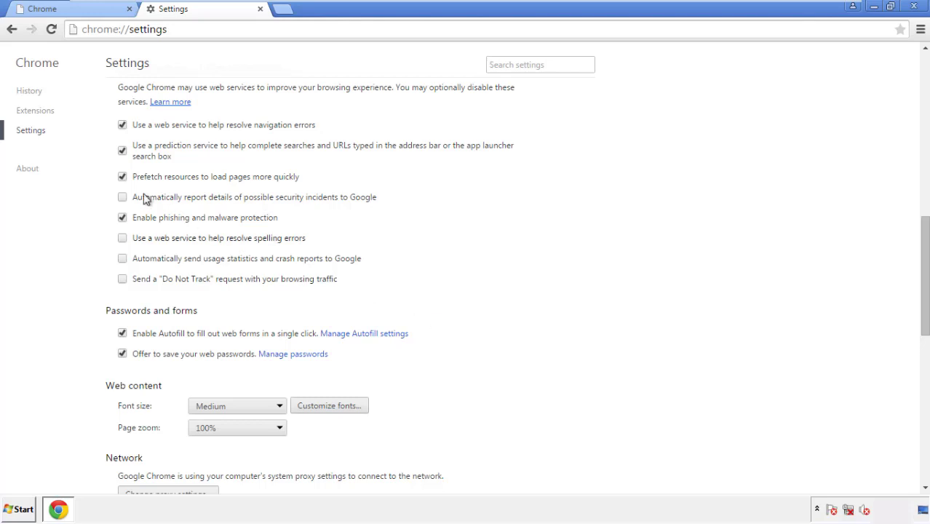
# - Reset Chrome's settings to their original defaults and close the browser
pyautogui.moveTo(924, 232); pyautogui.dragTo(908, 406)
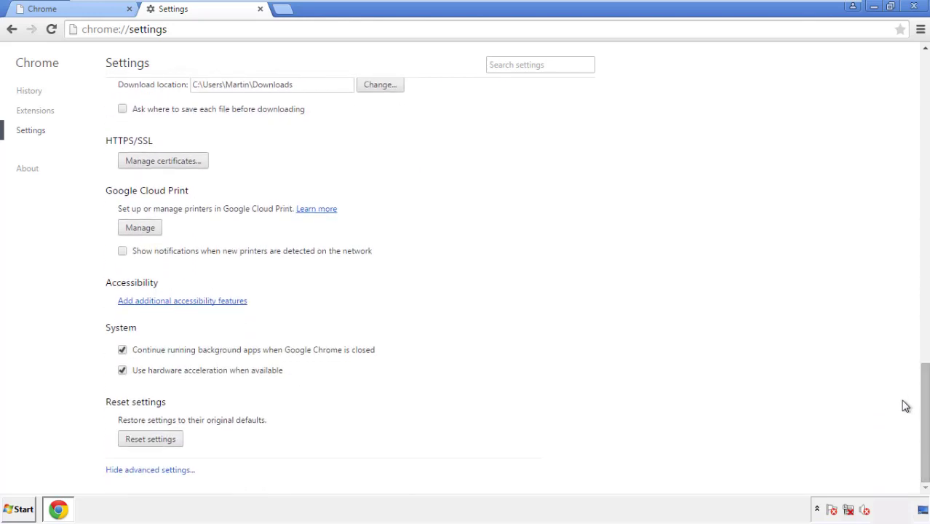
pyautogui.click(176, 446)
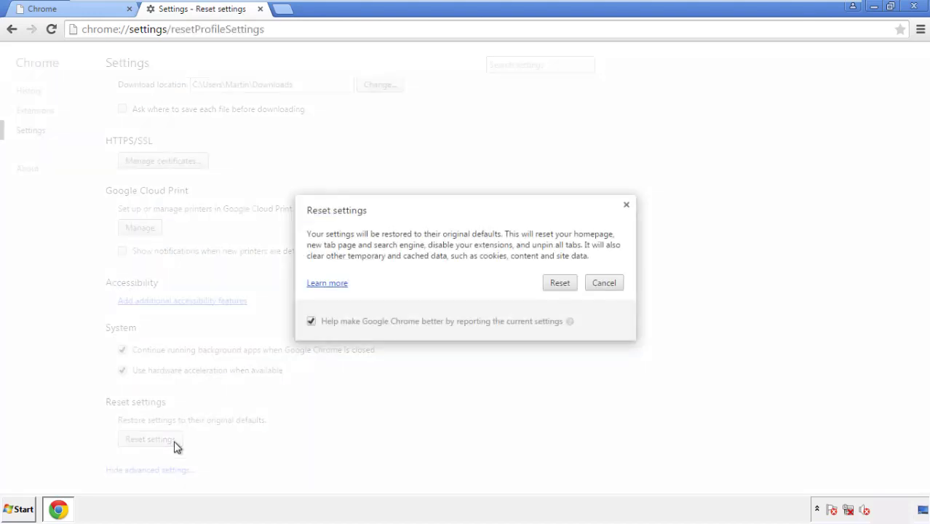
pyautogui.click(560, 283)
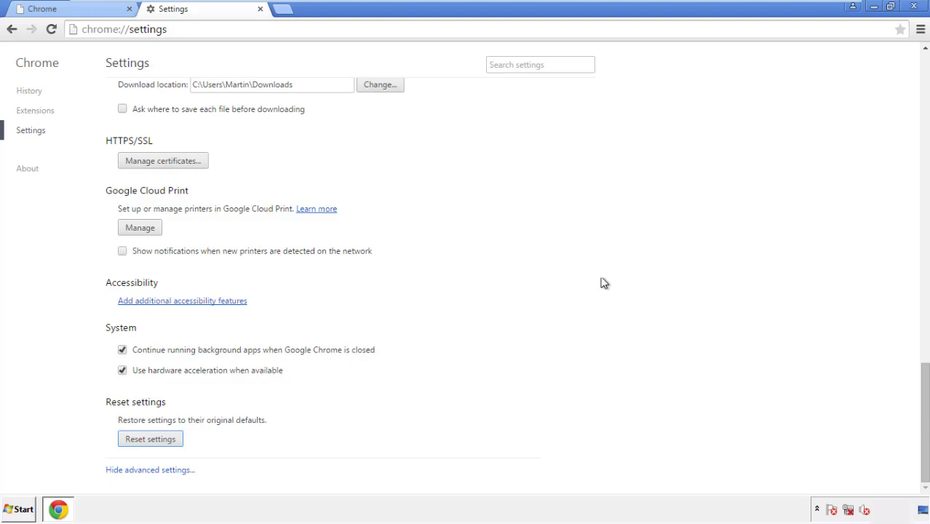
pyautogui.click(914, 6)
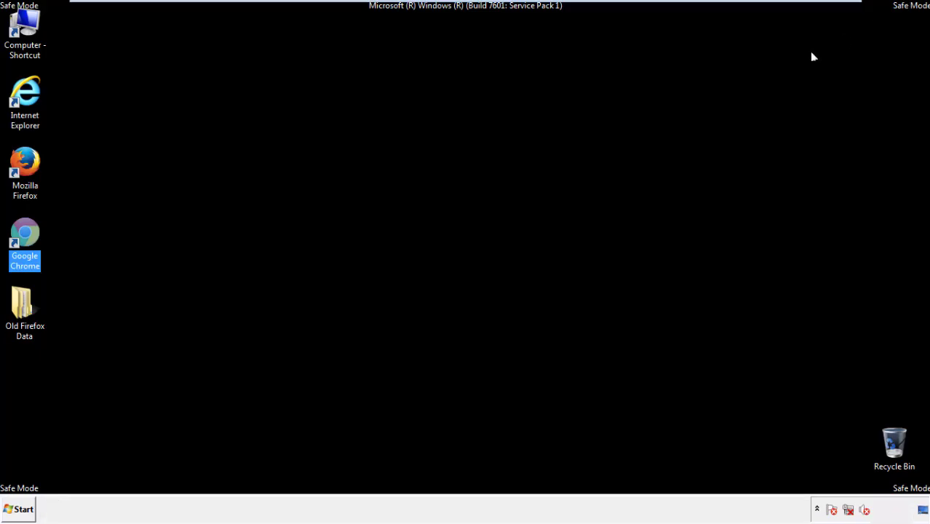
pyautogui.click(502, 235)
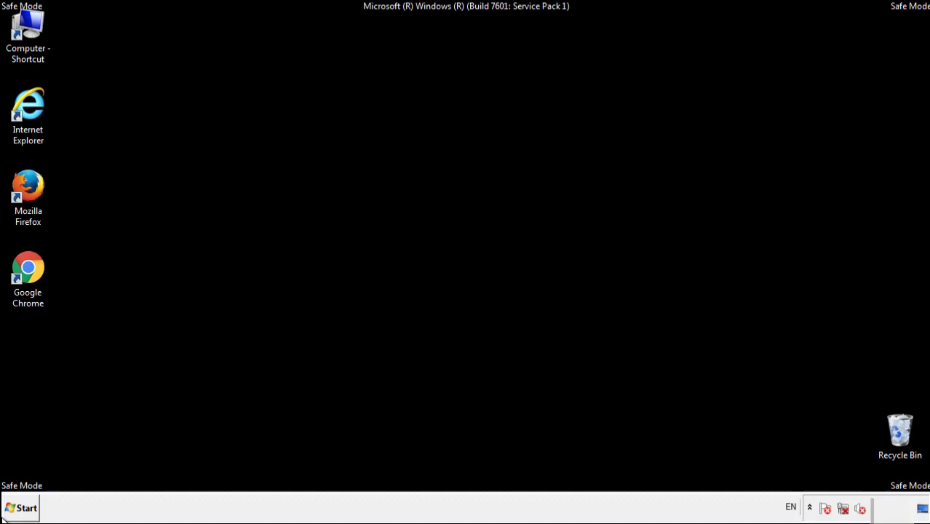
# - Remove the Search Mine extension in Firefox's Add-ons manager, then close Firefox
pyautogui.doubleClick(38, 183)
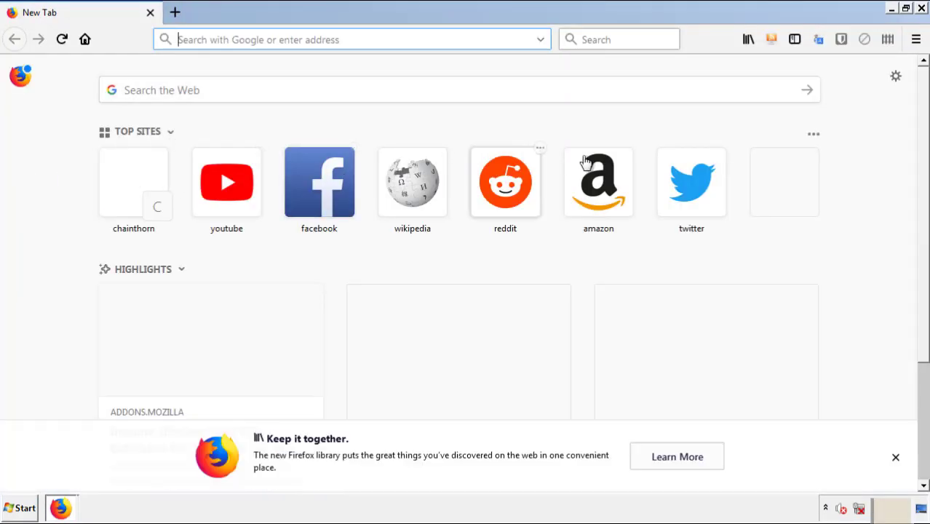
pyautogui.click(916, 40)
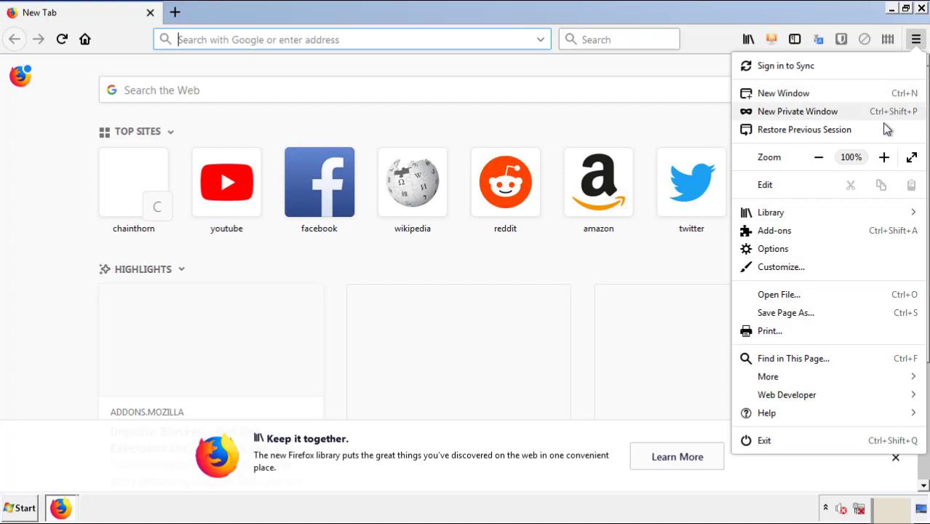
pyautogui.click(774, 231)
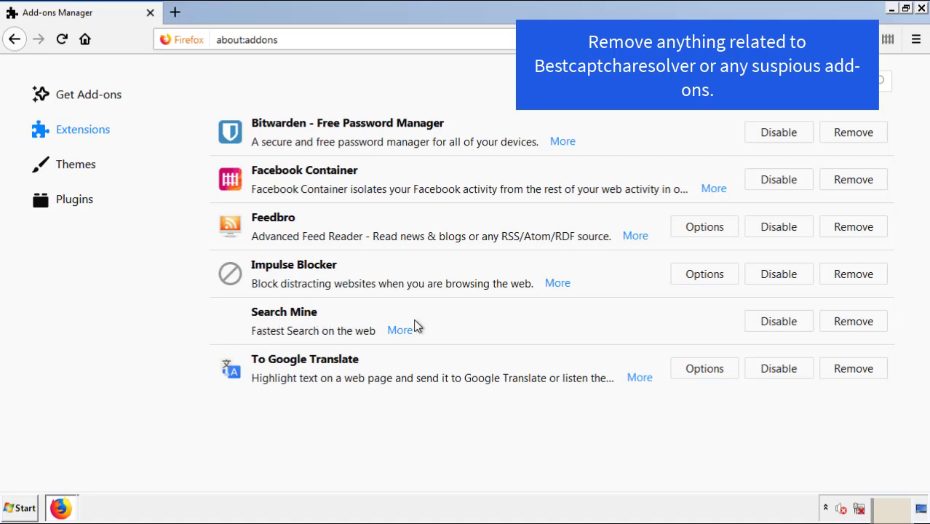
pyautogui.click(849, 325)
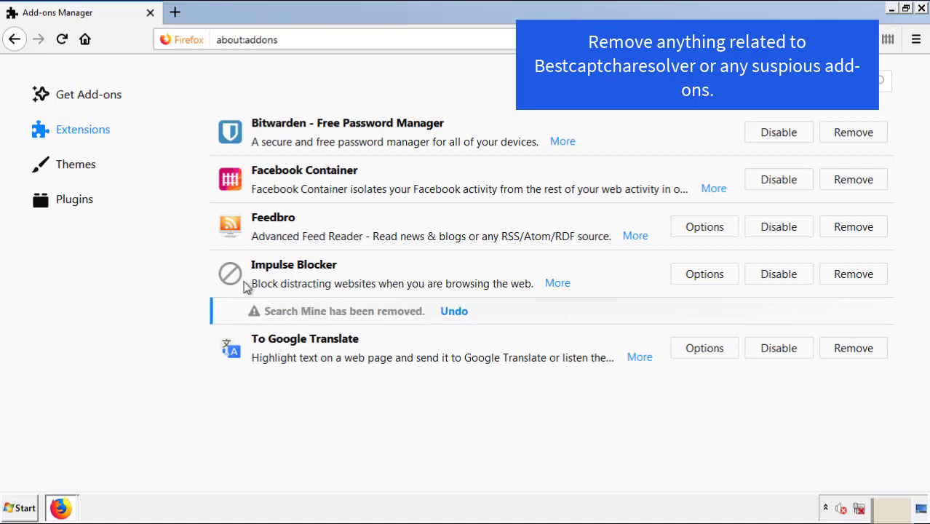
pyautogui.click(922, 8)
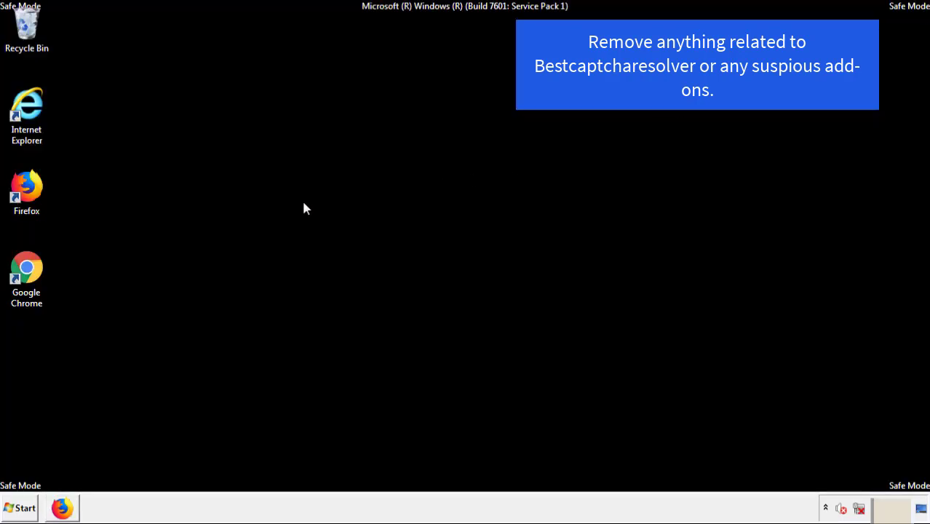
# - Remove the Search Mine extension from Chrome's Extensions page
pyautogui.doubleClick(25, 282)
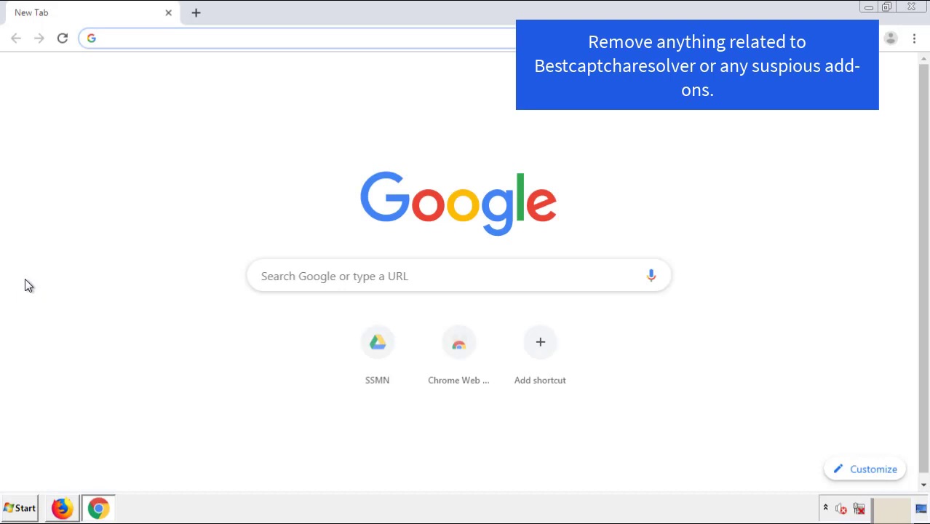
pyautogui.click(914, 38)
pyautogui.moveTo(832, 258)
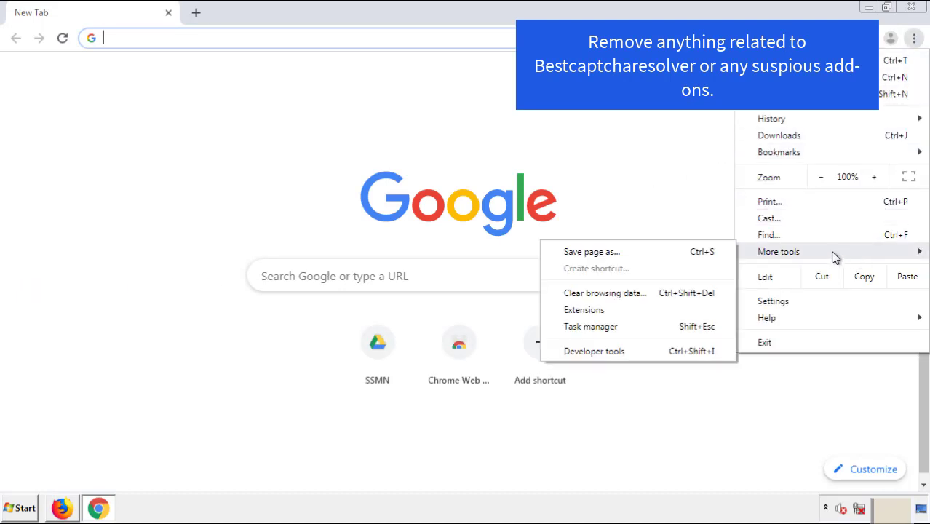
pyautogui.click(586, 309)
pyautogui.scroll(-5, 218, 218)
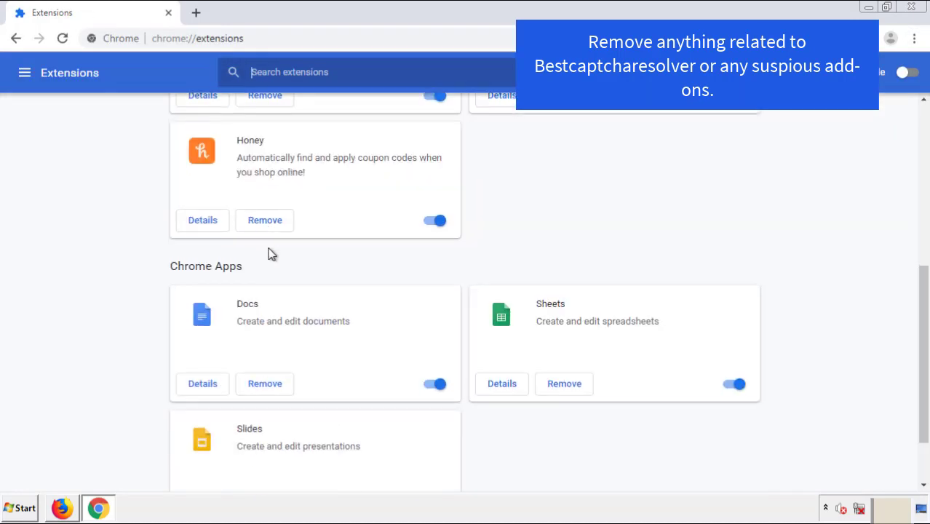
pyautogui.scroll(5, 350, 265)
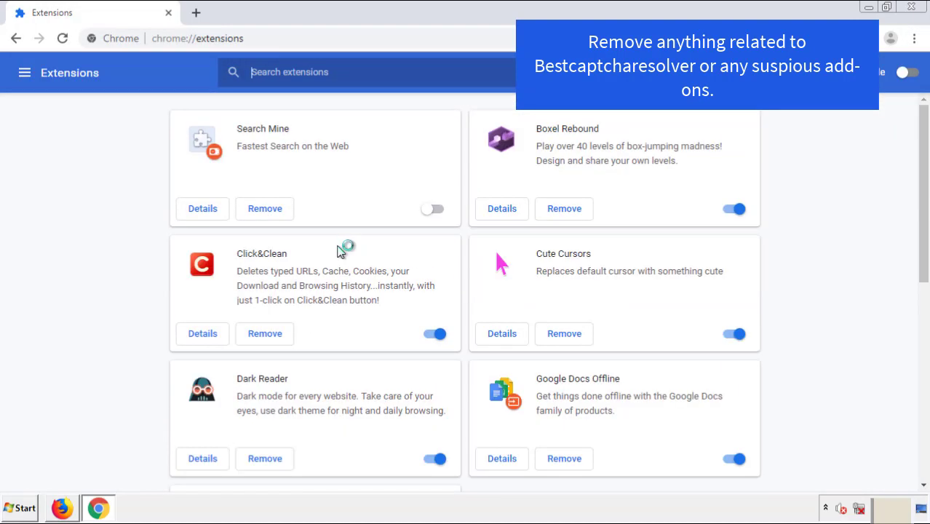
pyautogui.click(261, 209)
pyautogui.click(521, 120)
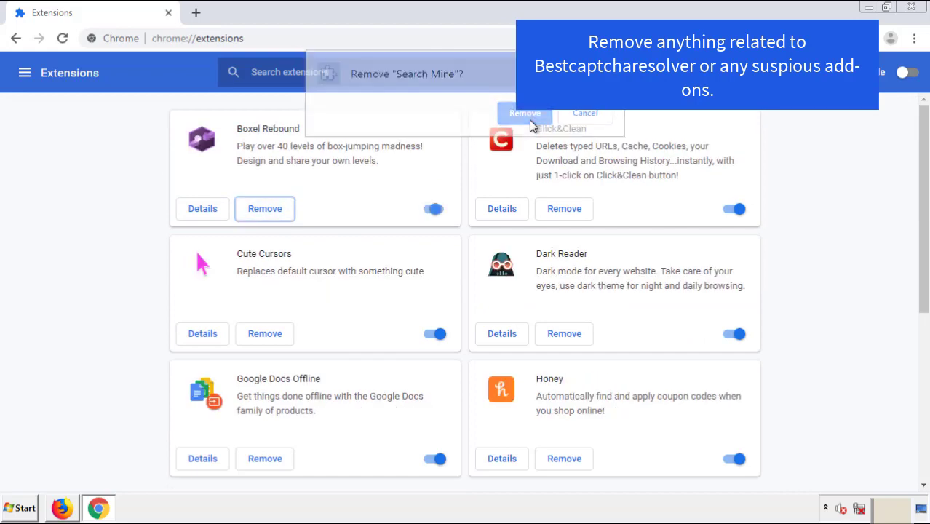
# - Close Chrome and restart the computer from the Shut down options
pyautogui.click(919, 11)
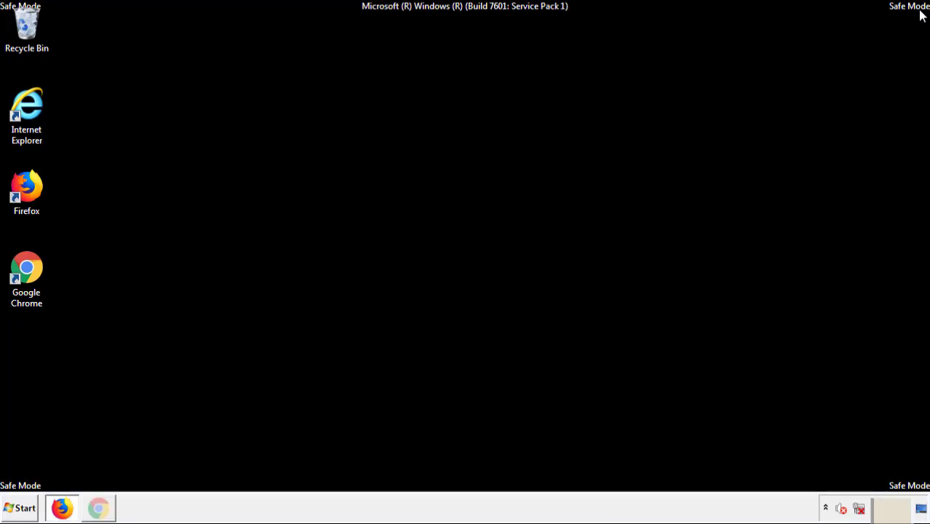
pyautogui.click(25, 509)
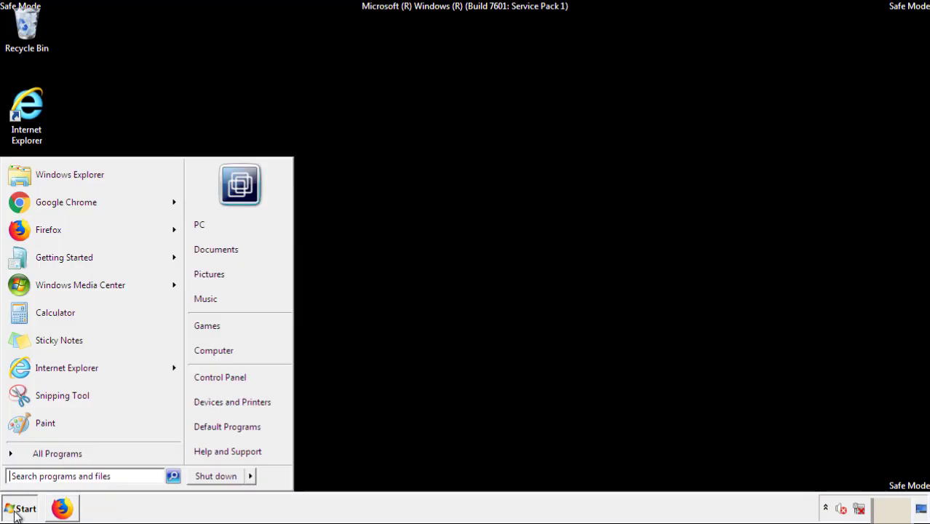
pyautogui.click(252, 477)
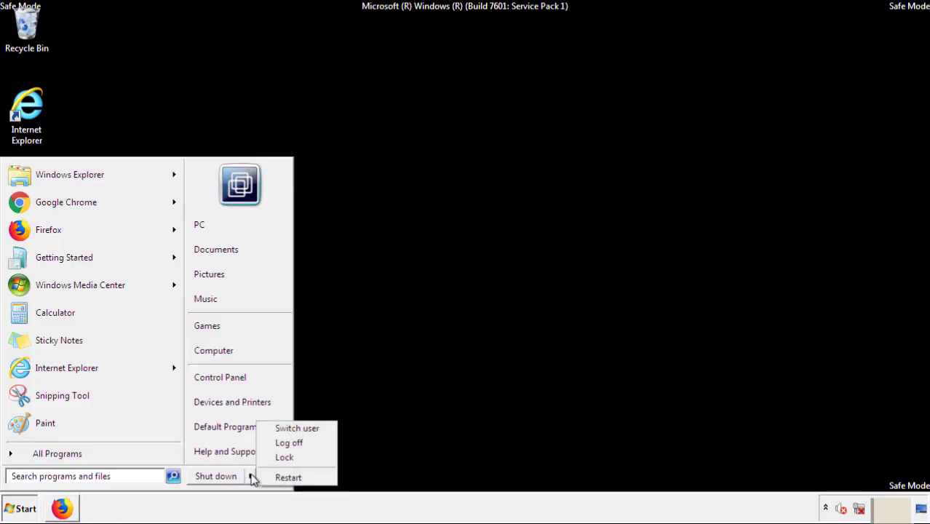
pyautogui.click(289, 477)
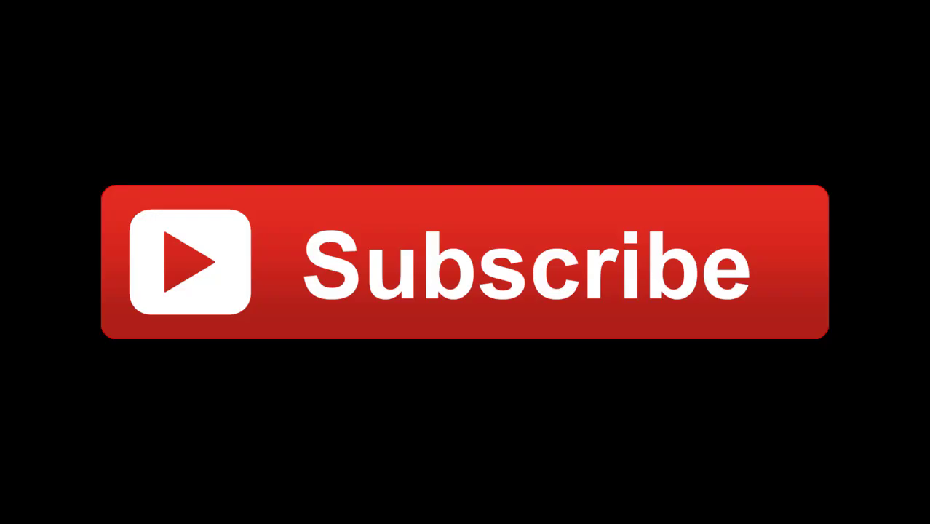